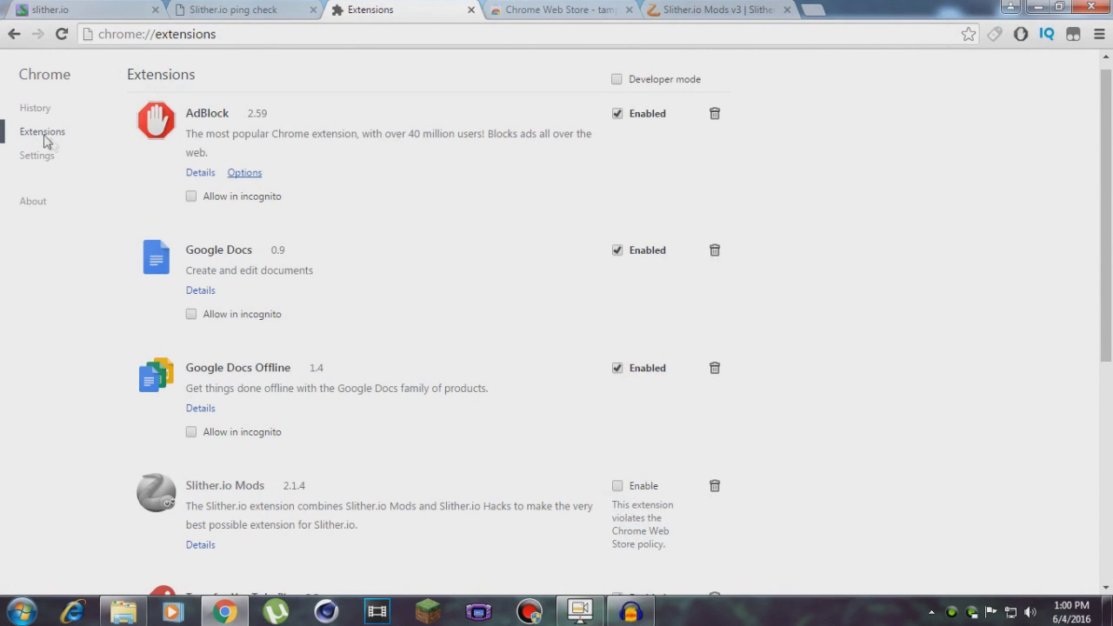
Search the Chrome Web Store for tampermonkey and check the Tampermonkey extension's entry and toolbar menu
scroll(294, 117, down, 5)
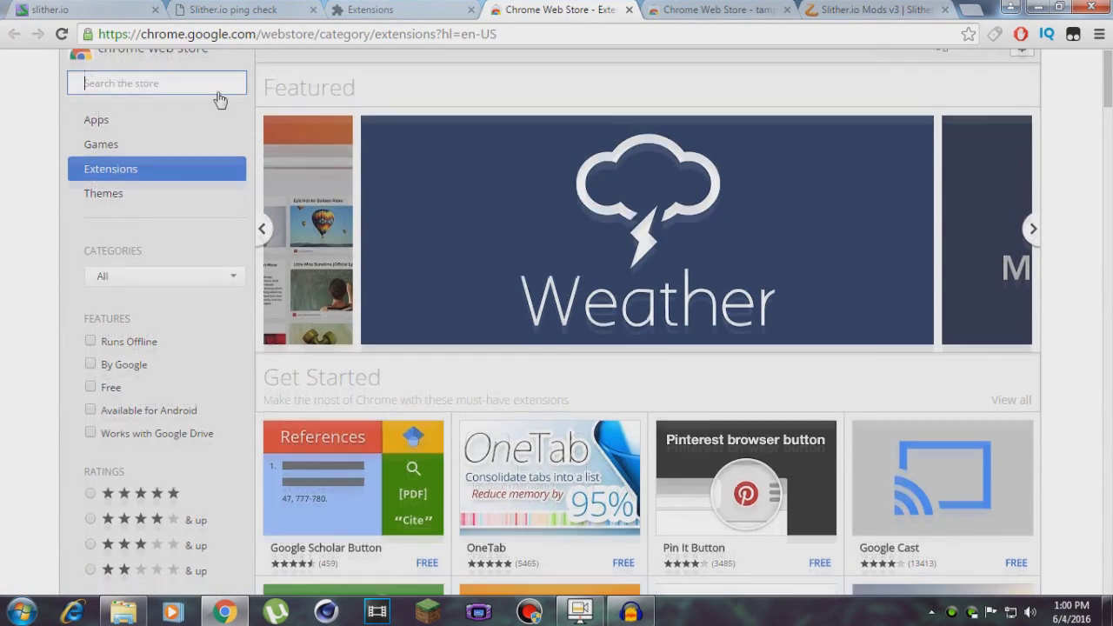
text(tampermonkey)
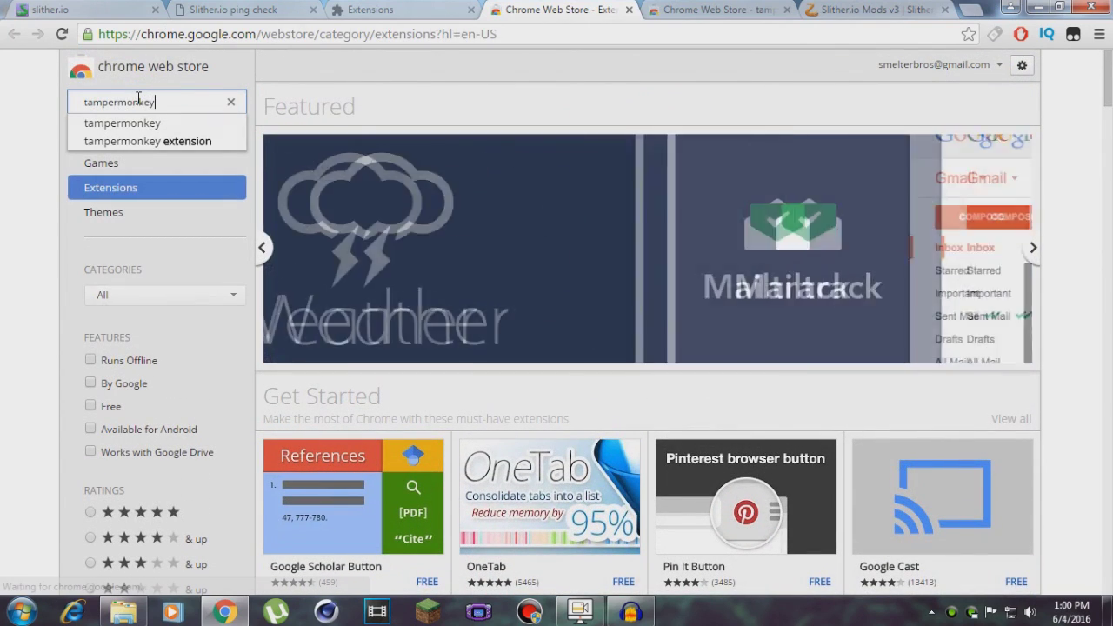
key(Return)
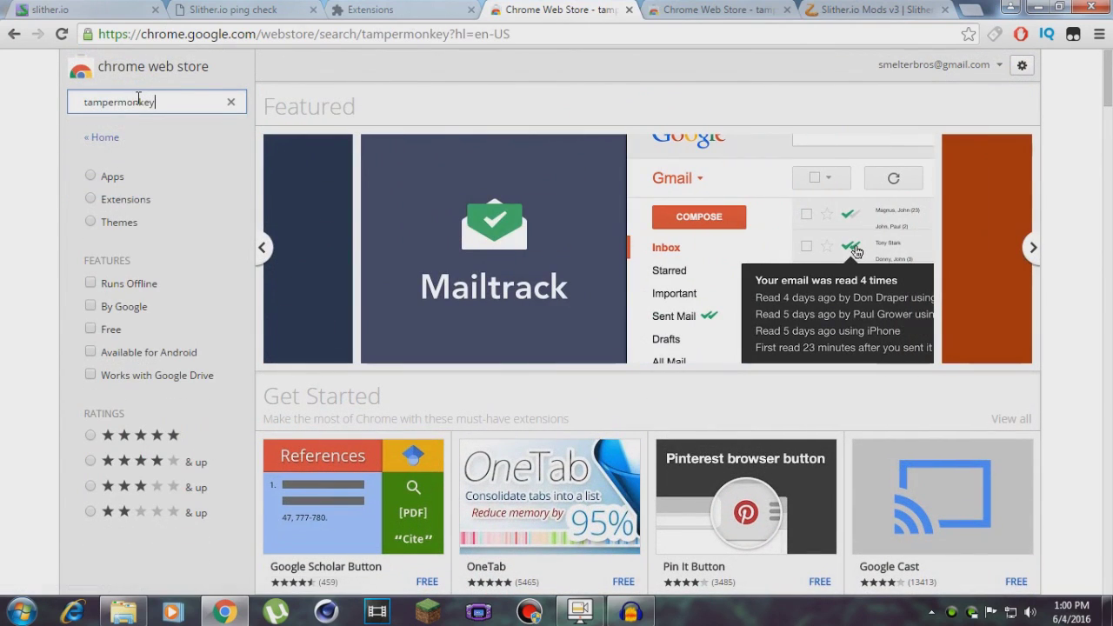
scroll(450, 238, down, 1)
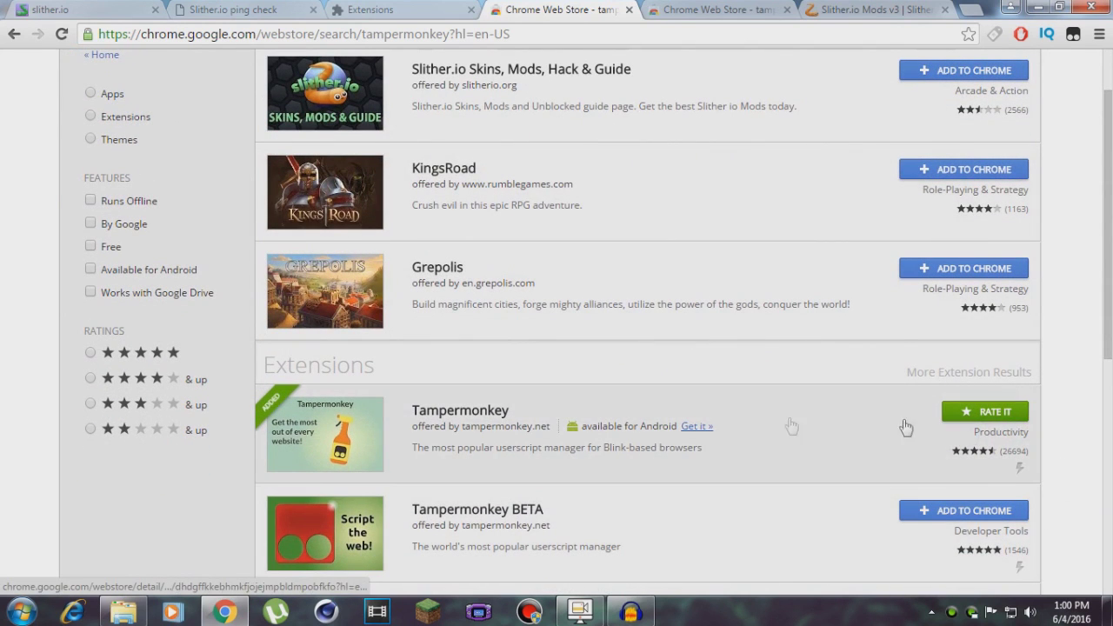
click(1072, 36)
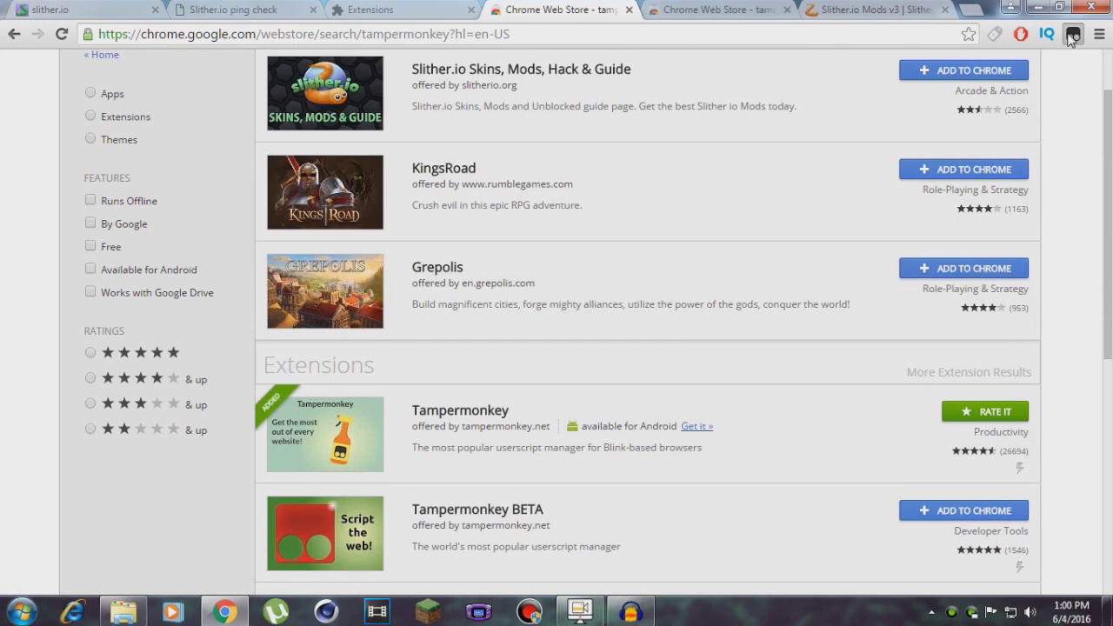
click(1074, 38)
Examine the Slither.io Mods v3 page on slitherio.org for its feature list, user script instructions and script install link
click(874, 8)
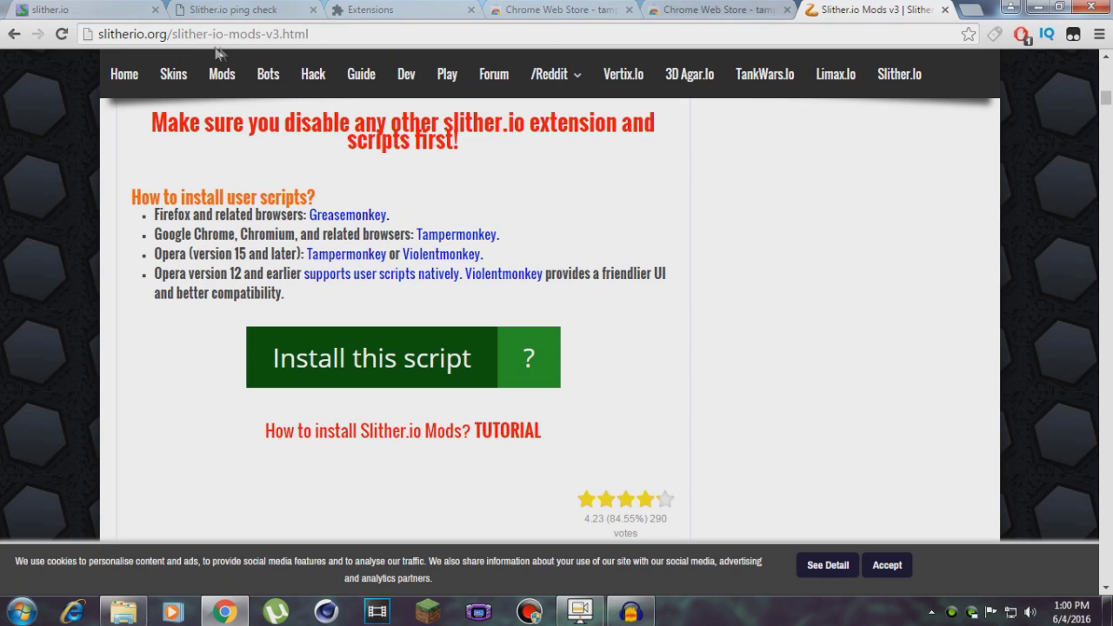
click(331, 30)
click(330, 31)
scroll(222, 74, up, 15)
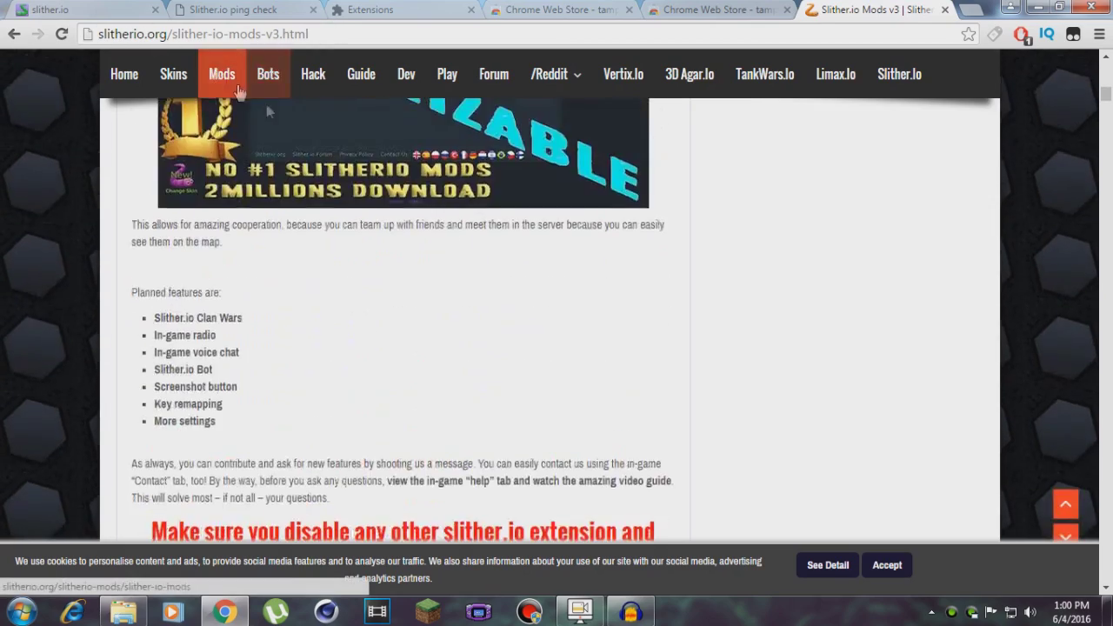
scroll(396, 183, up, 10)
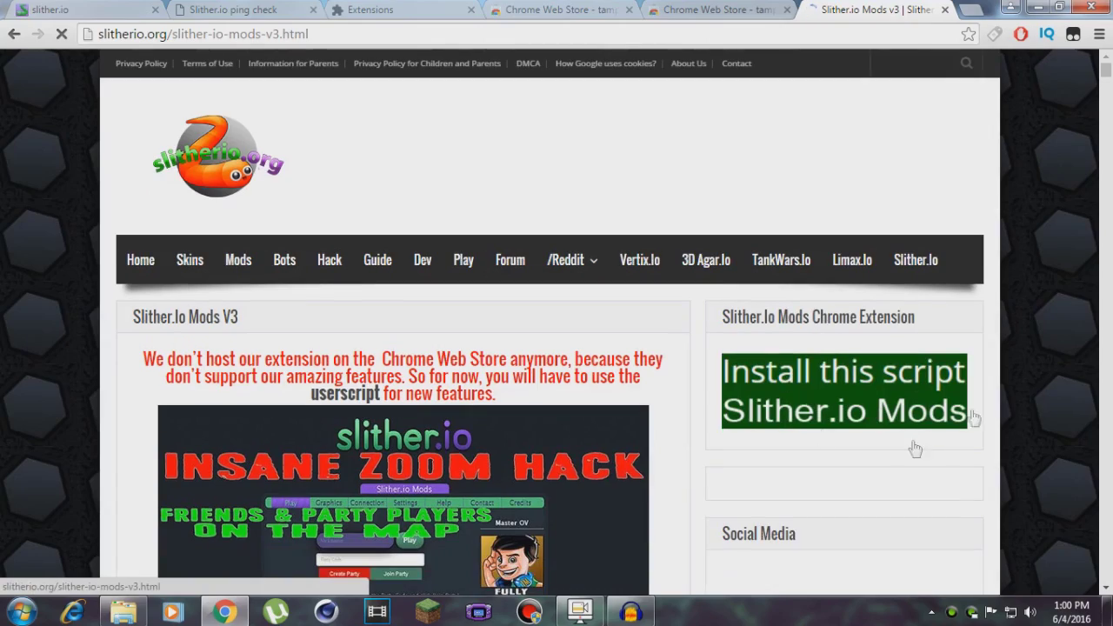
scroll(296, 320, down, 5)
scroll(296, 320, down, 15)
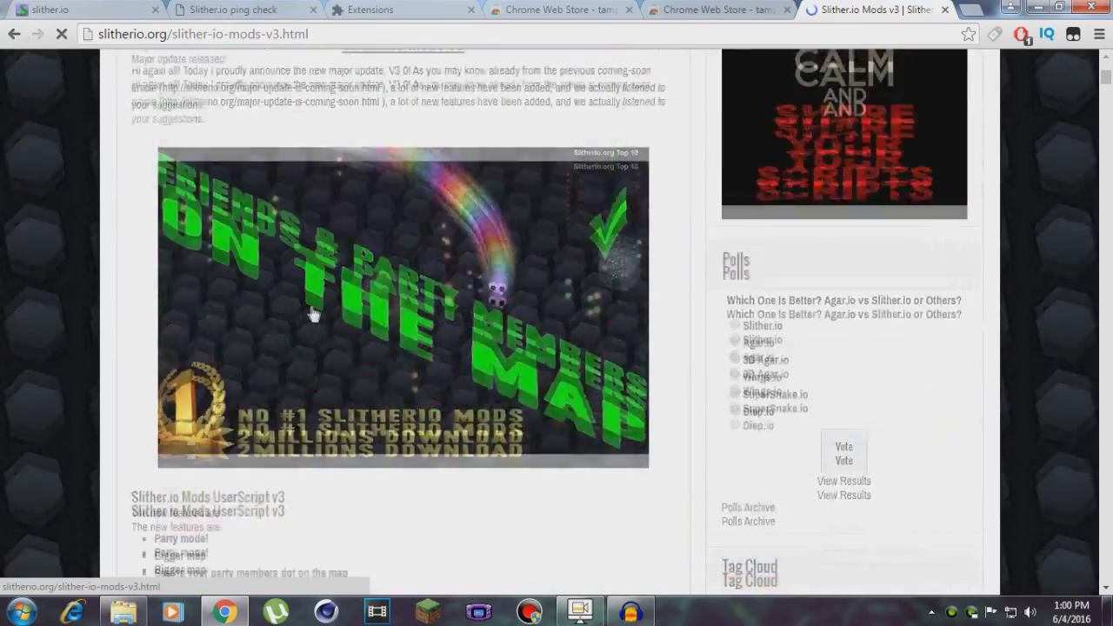
scroll(328, 299, down, 15)
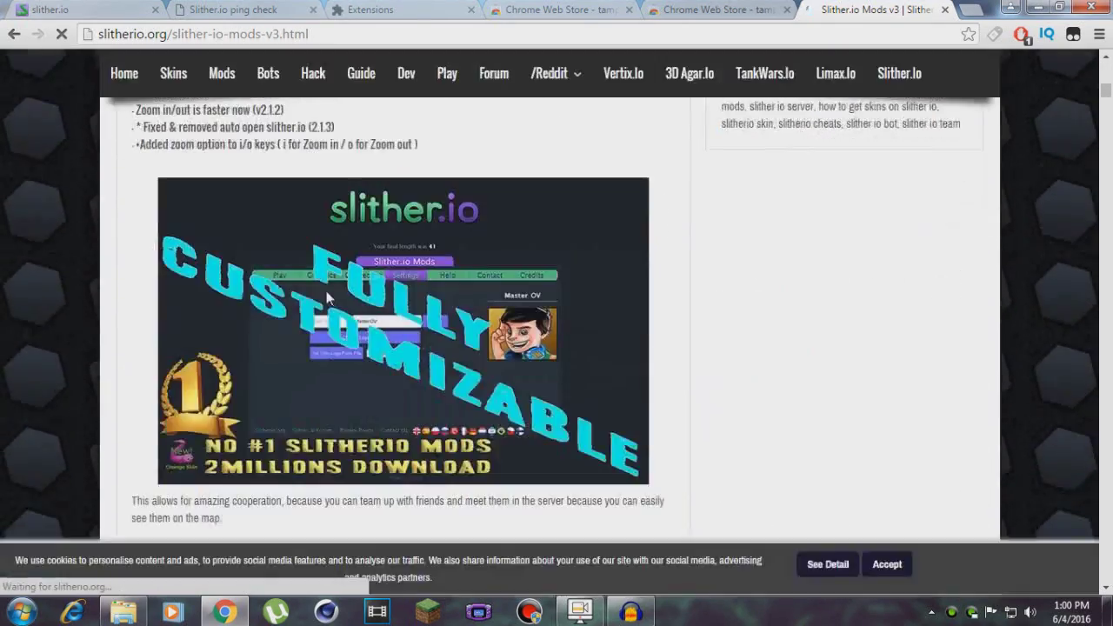
scroll(306, 284, up, 7)
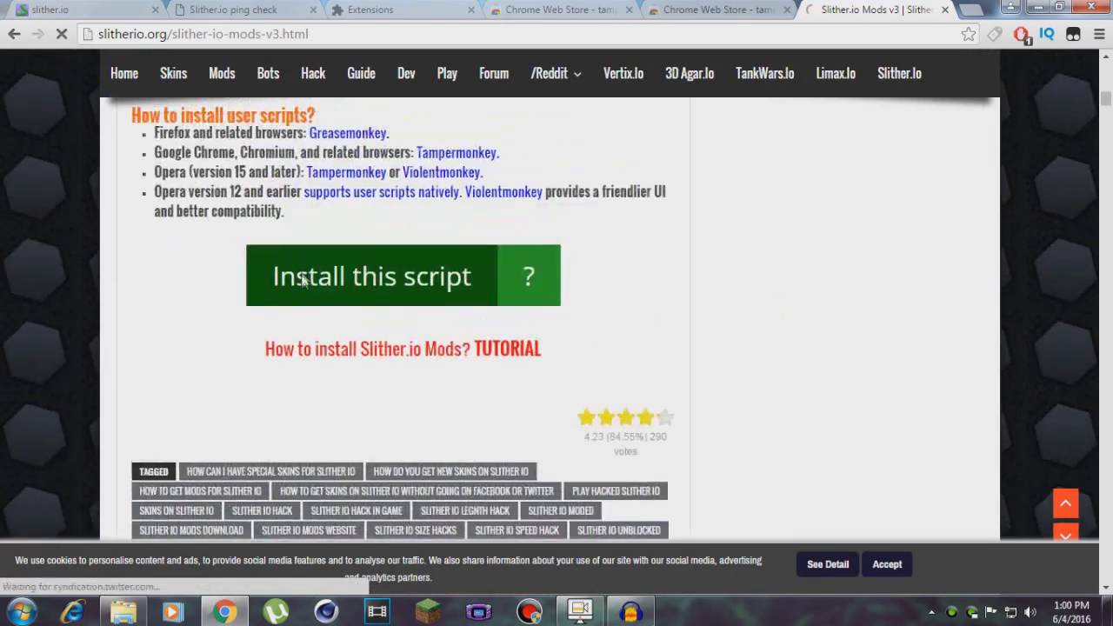
scroll(400, 349, down, 2)
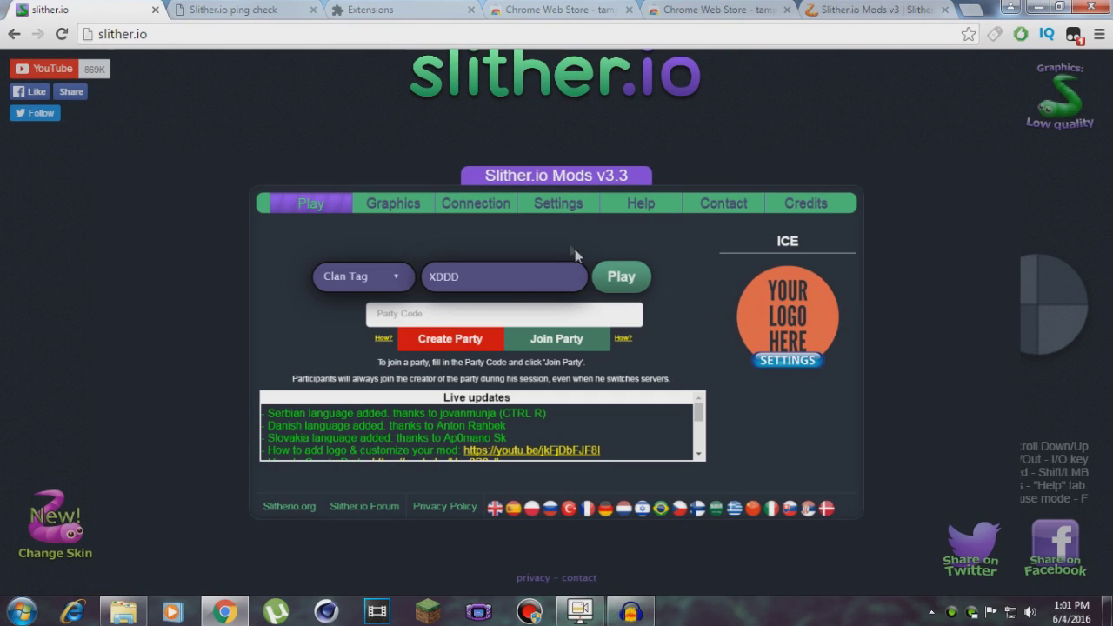
Set the mod's graphic quality to Optimized and its background to None (Black)
click(405, 210)
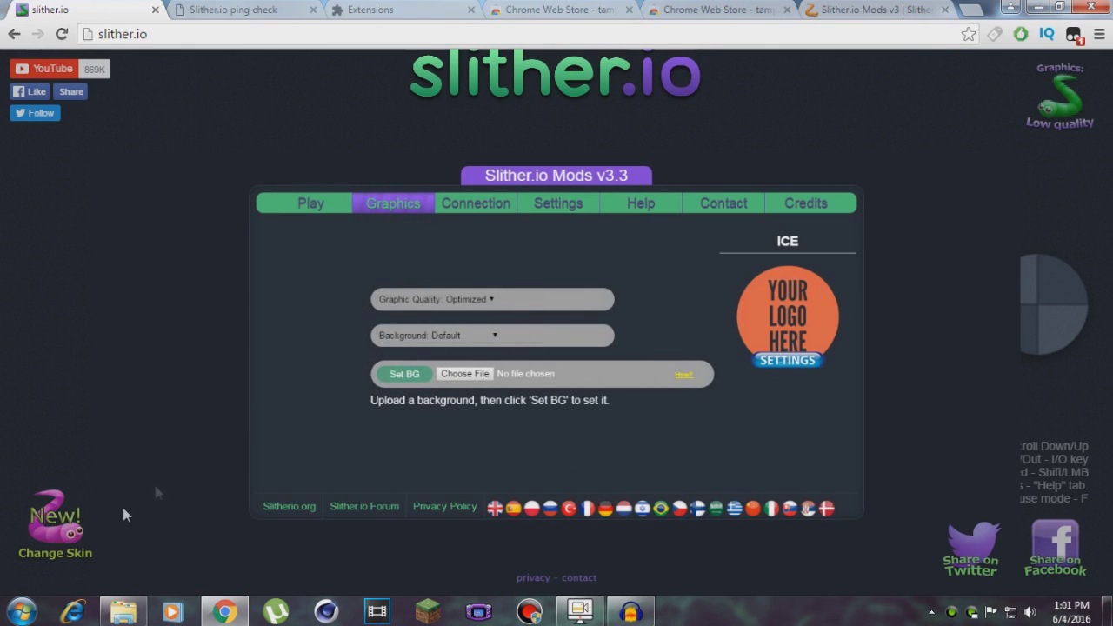
click(308, 206)
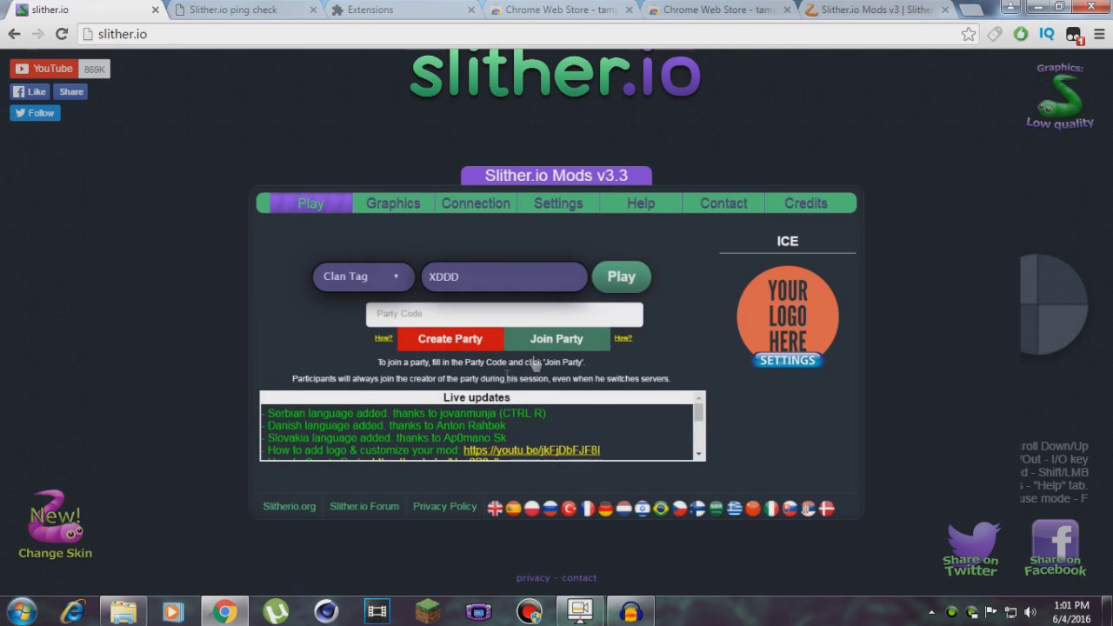
click(395, 215)
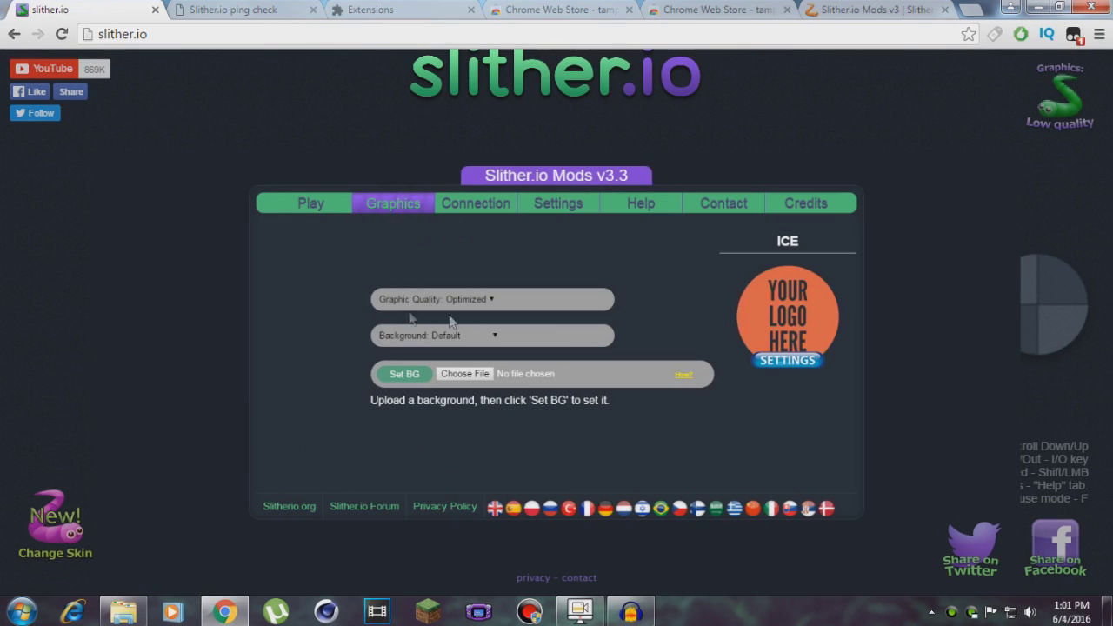
click(559, 299)
click(485, 323)
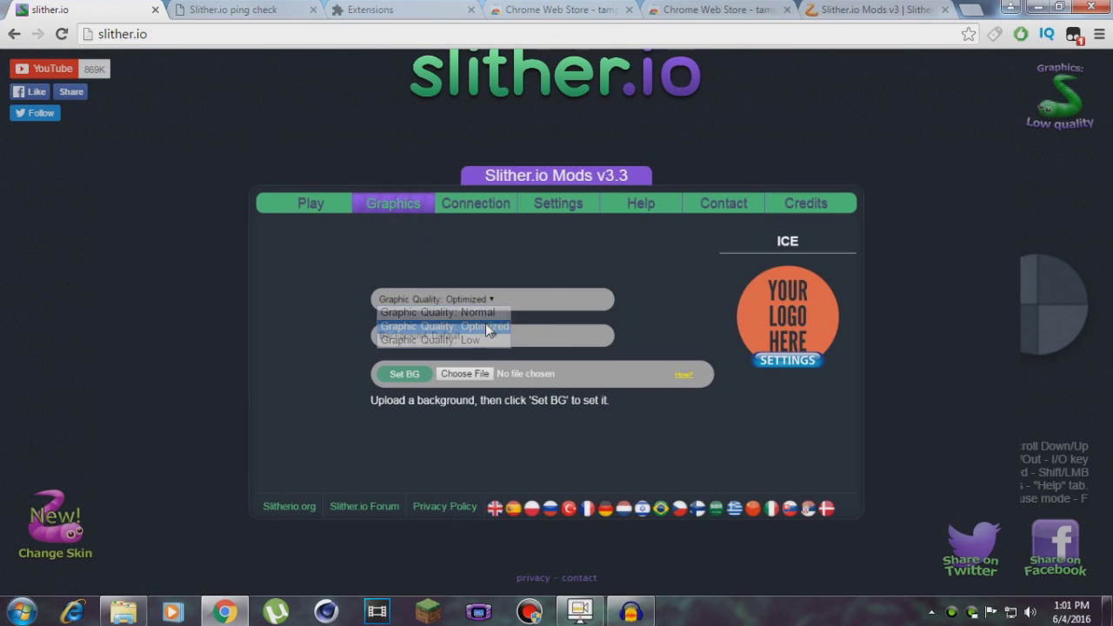
click(447, 334)
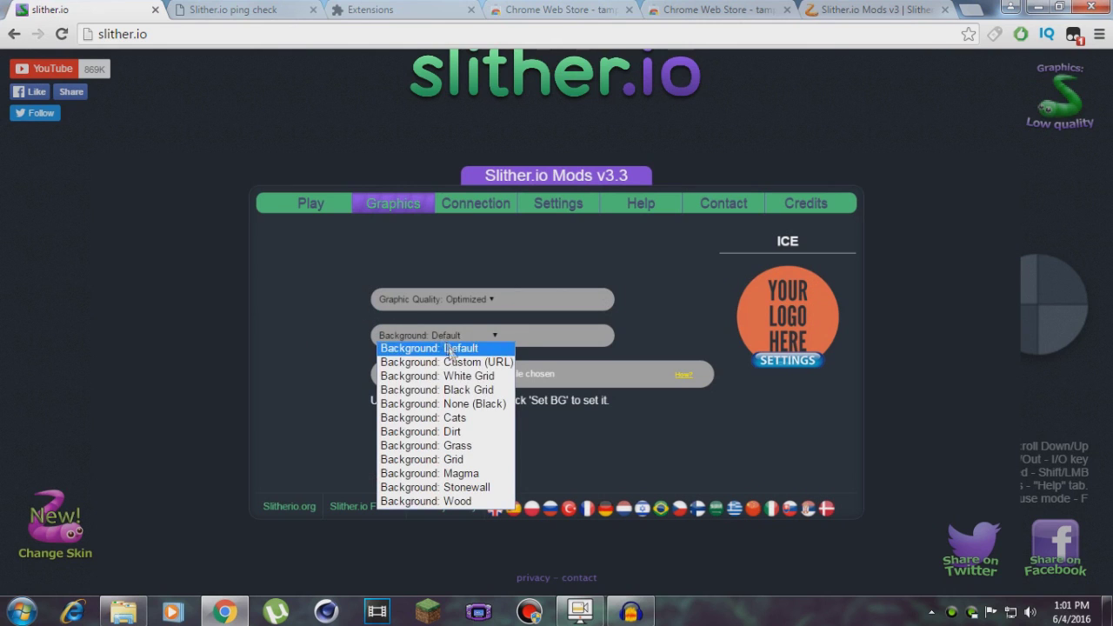
click(496, 407)
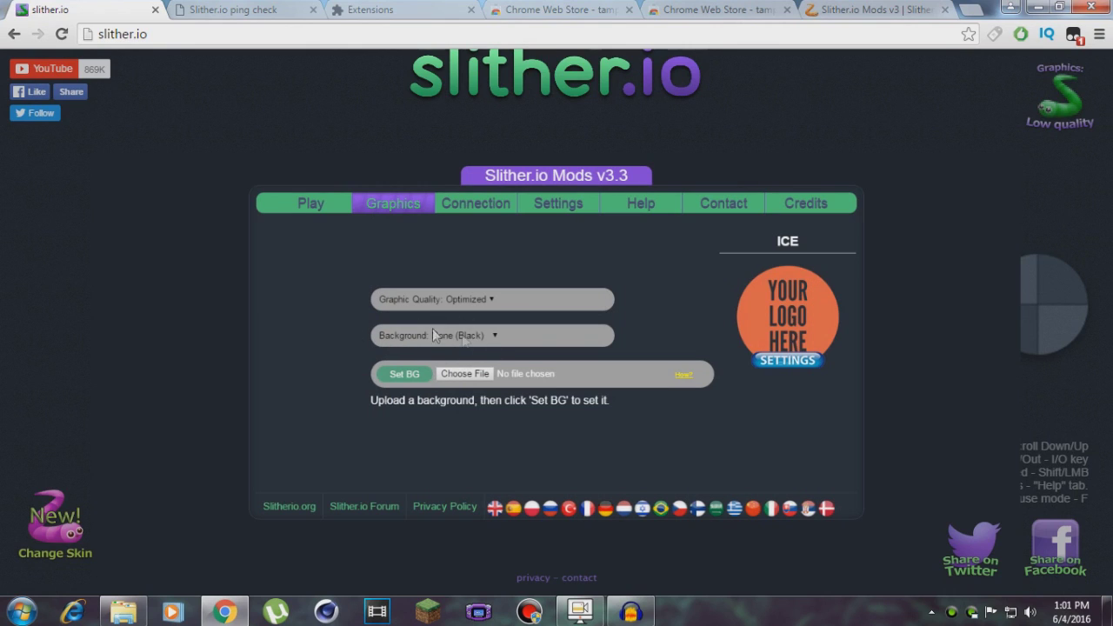
click(474, 203)
click(529, 207)
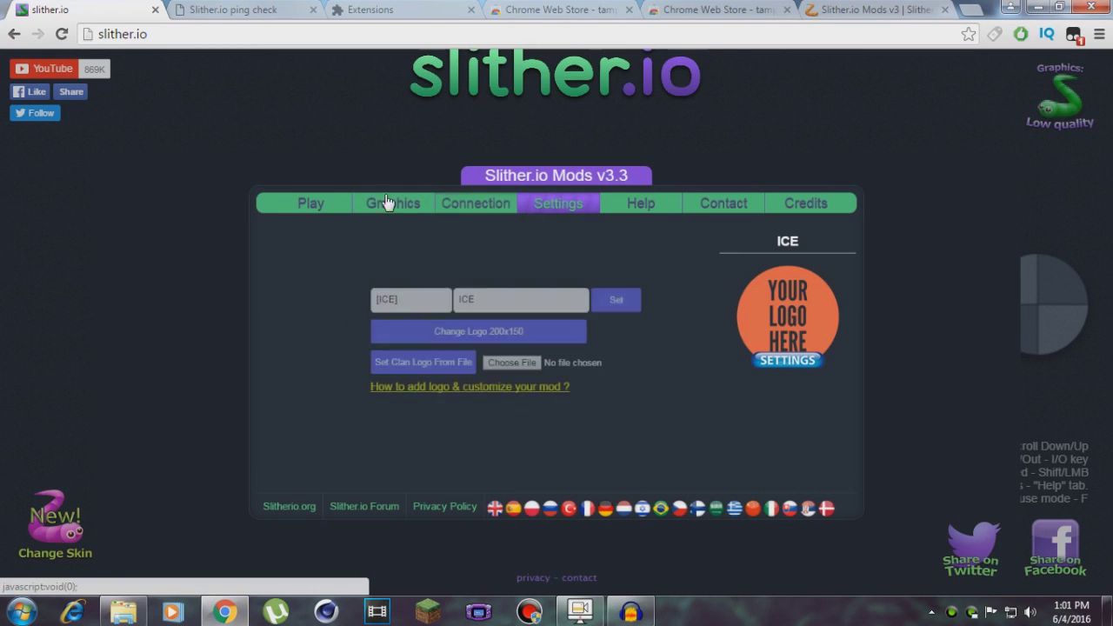
click(470, 211)
click(391, 206)
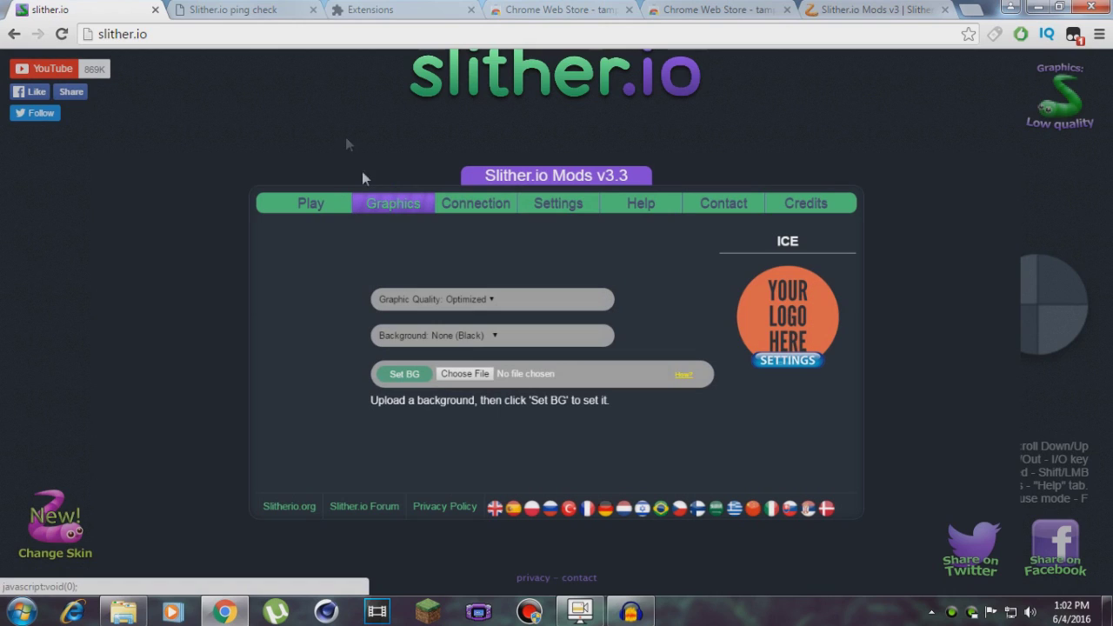
Run a fresh server ping check on the Slither.io ping check page and stop it once servers are listed
click(280, 9)
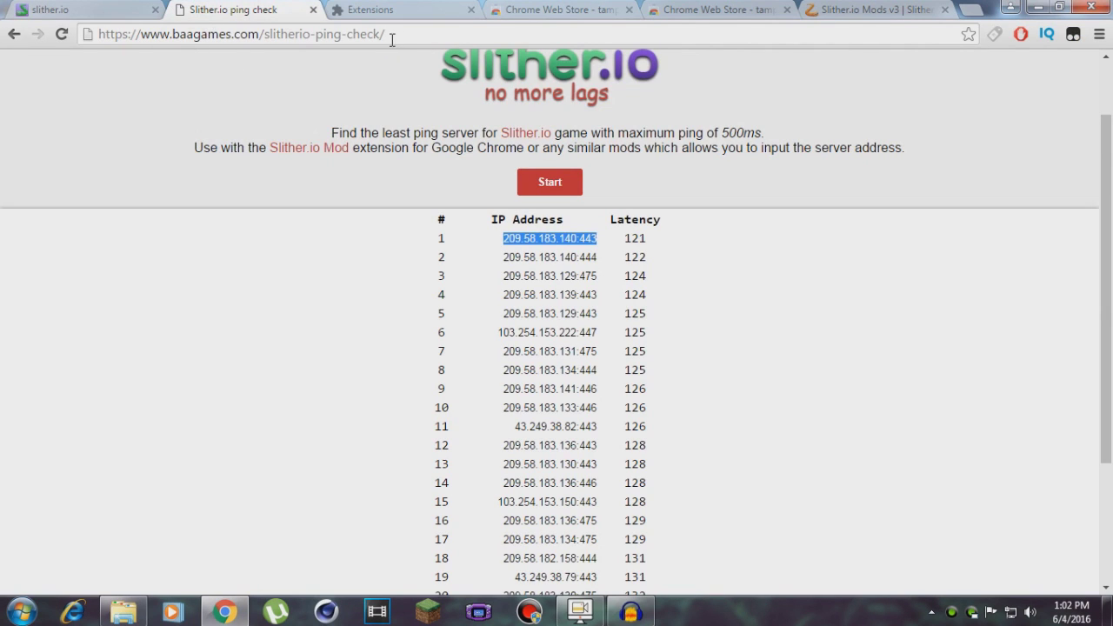
click(550, 184)
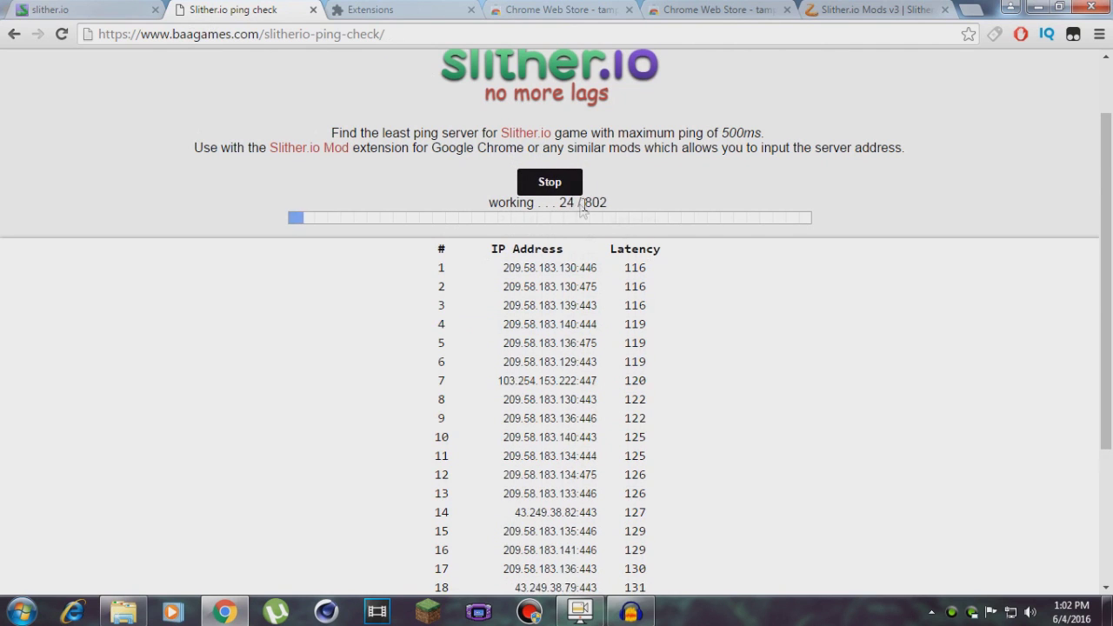
click(577, 190)
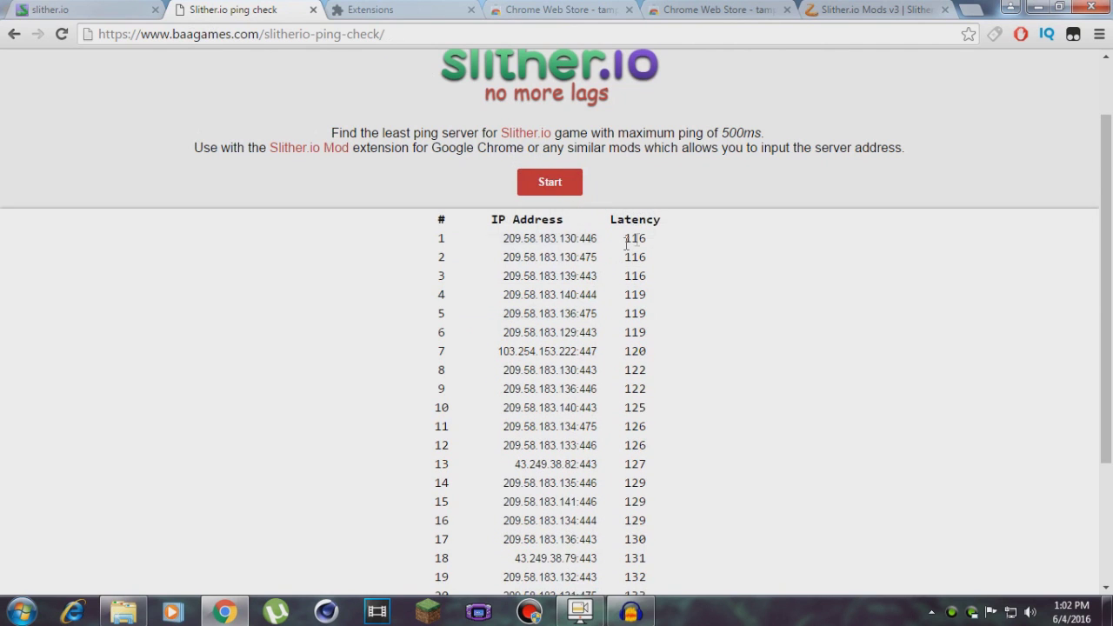
scroll(510, 208, down, 2)
scroll(496, 502, up, 3)
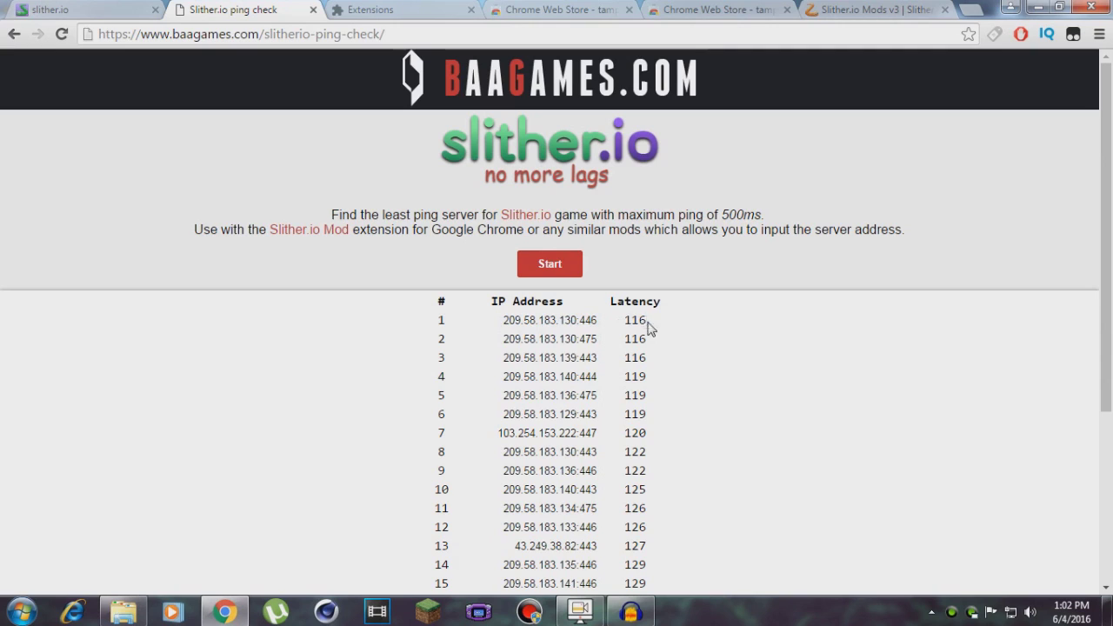
Copy the lowest-latency server address 209.58.183.130:446 into the mod's connection IP field and start playing on that server
drag(648, 320, 628, 325)
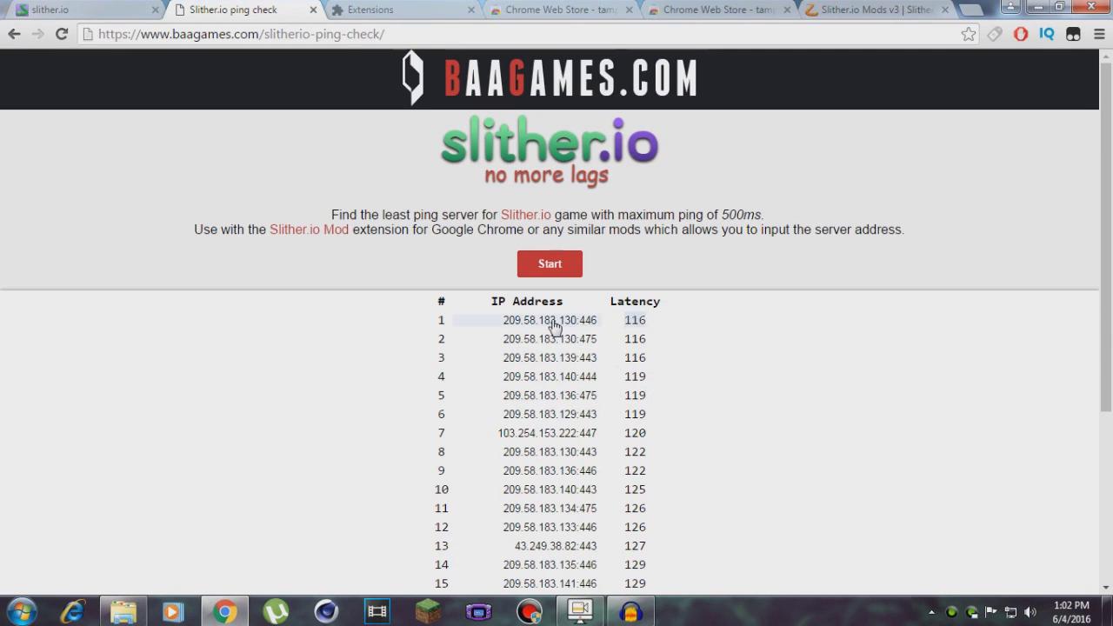
click(106, 7)
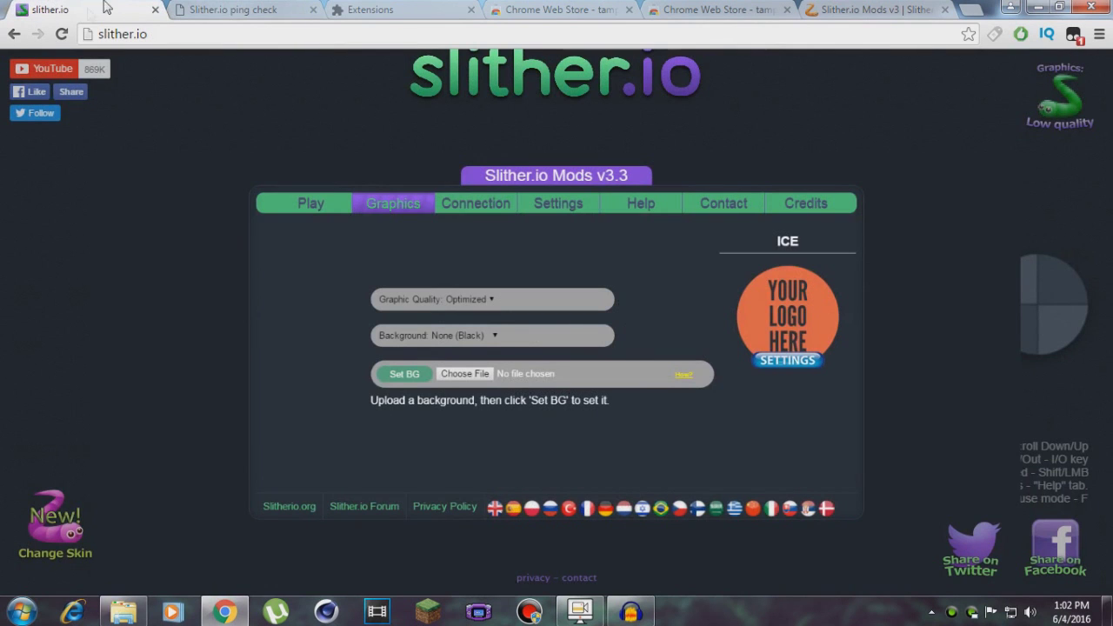
click(484, 207)
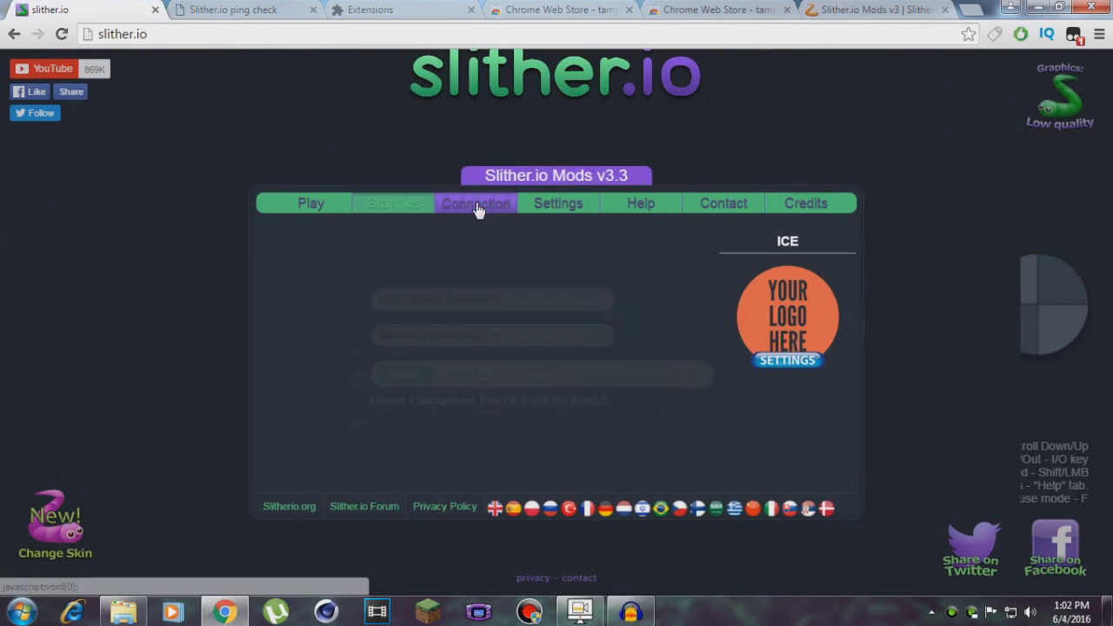
right_click(422, 319)
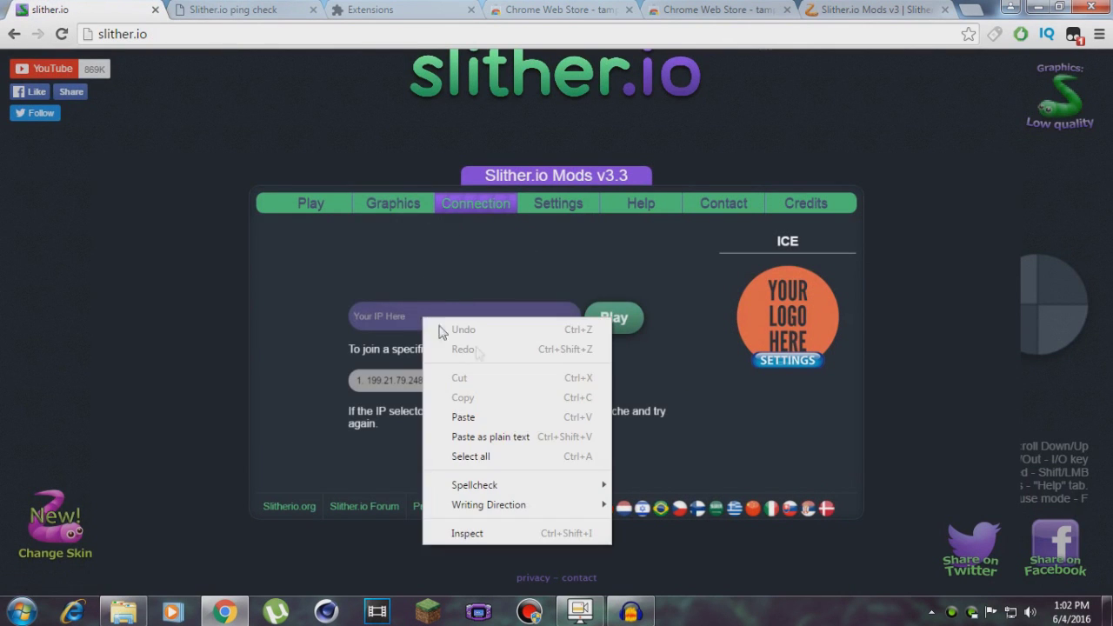
click(464, 417)
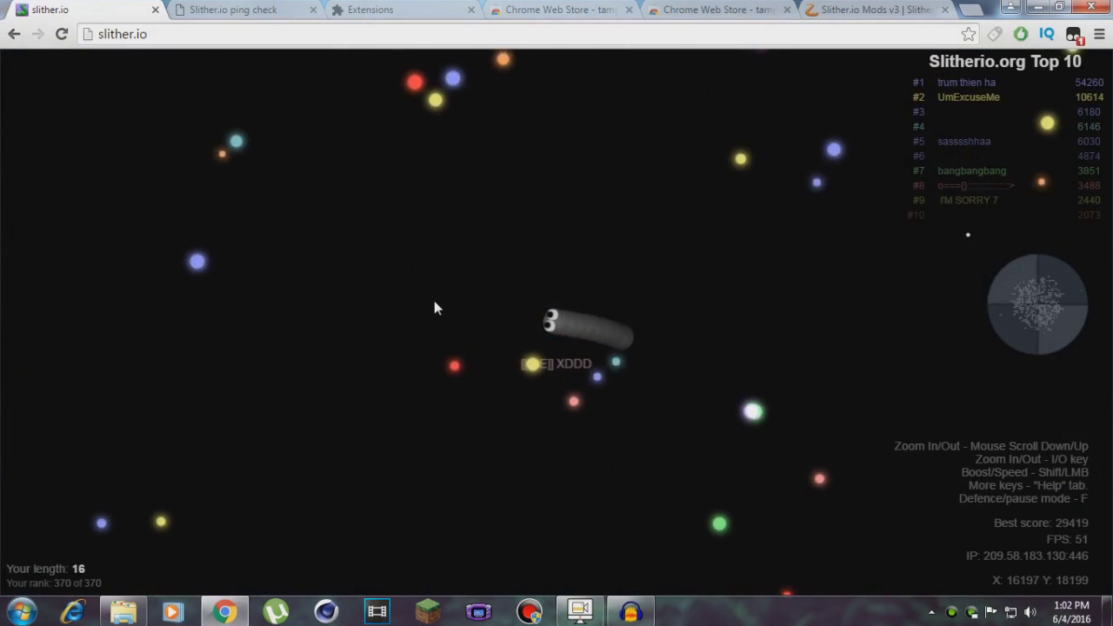
Show the running game in full screen and zoom its view out and in while steering the snake
key(F11)
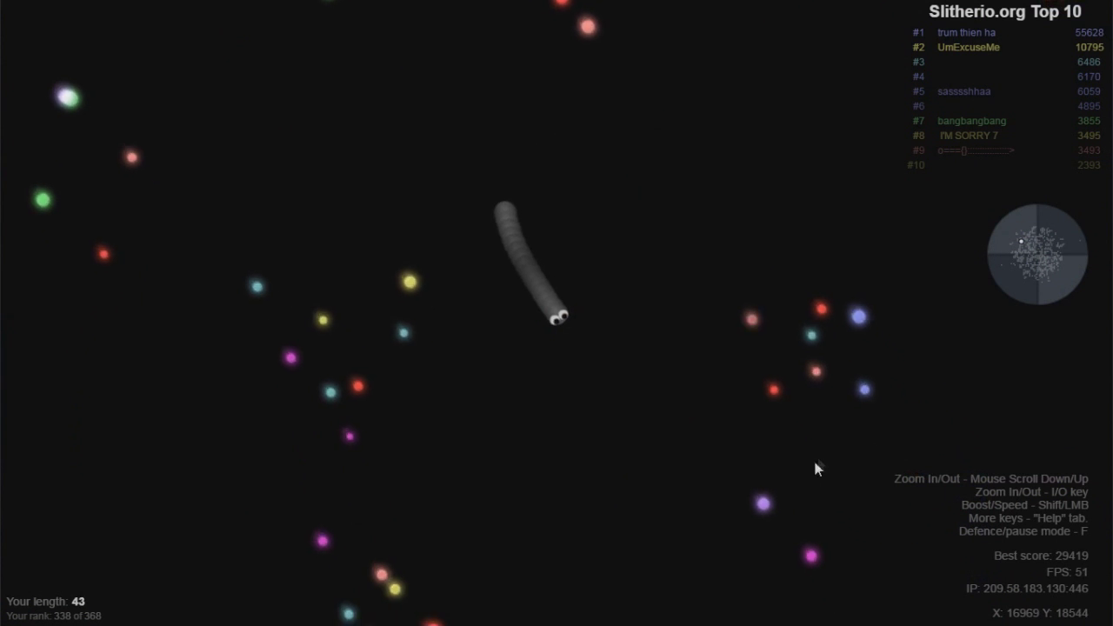
scroll(753, 415, up, 5)
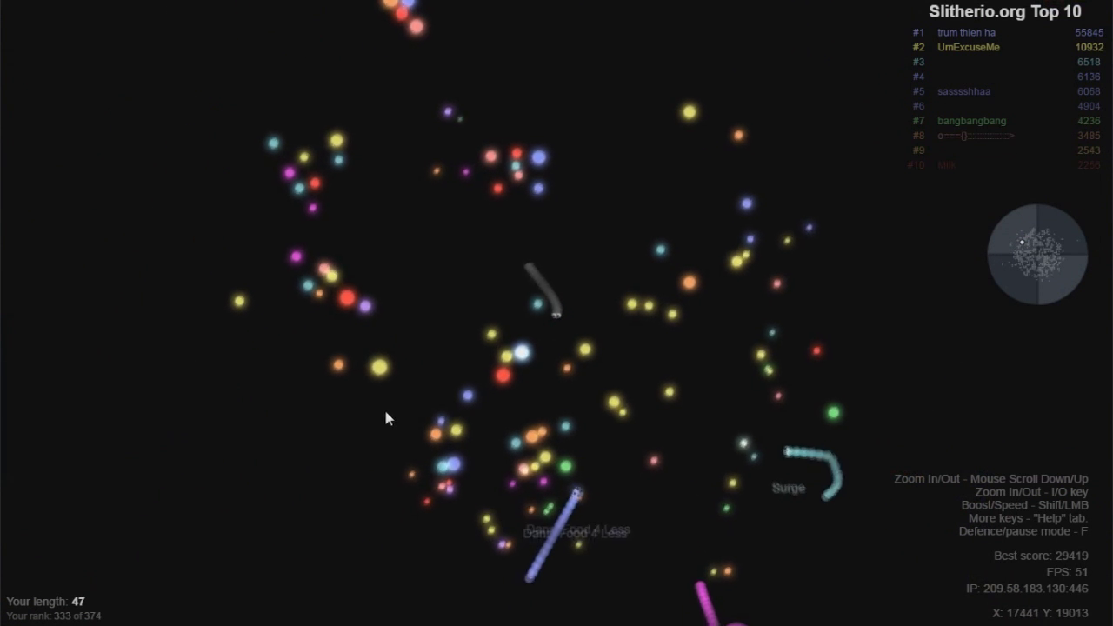
scroll(517, 448, down, 5)
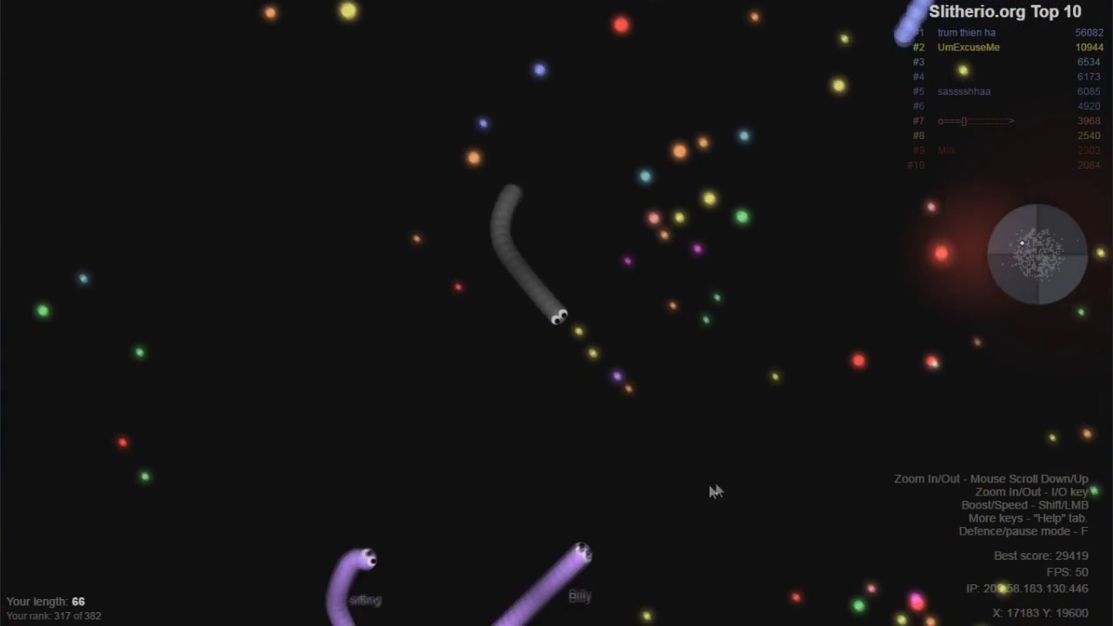
scroll(715, 492, up, 5)
scroll(435, 521, down, 5)
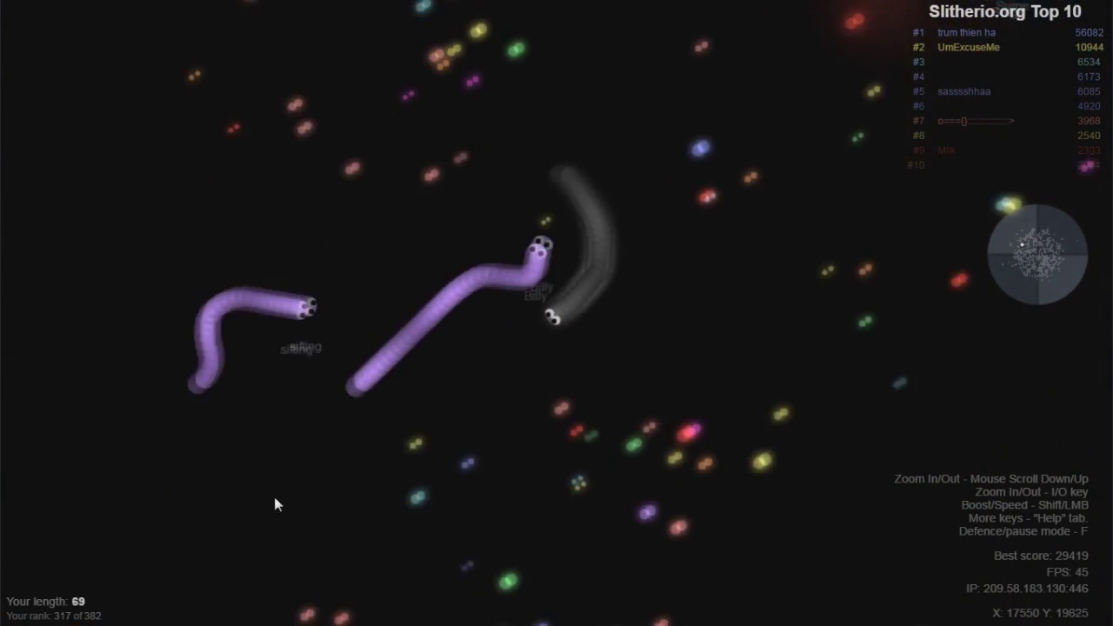